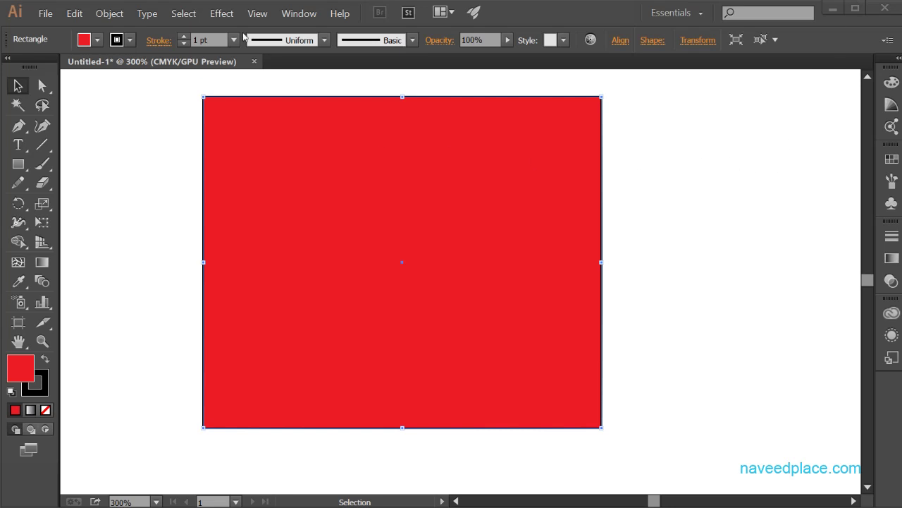
Show the Effect menu's Distort & Transform submenu for the red rectangle
left_click(221, 12)
mouse_move(282, 135)
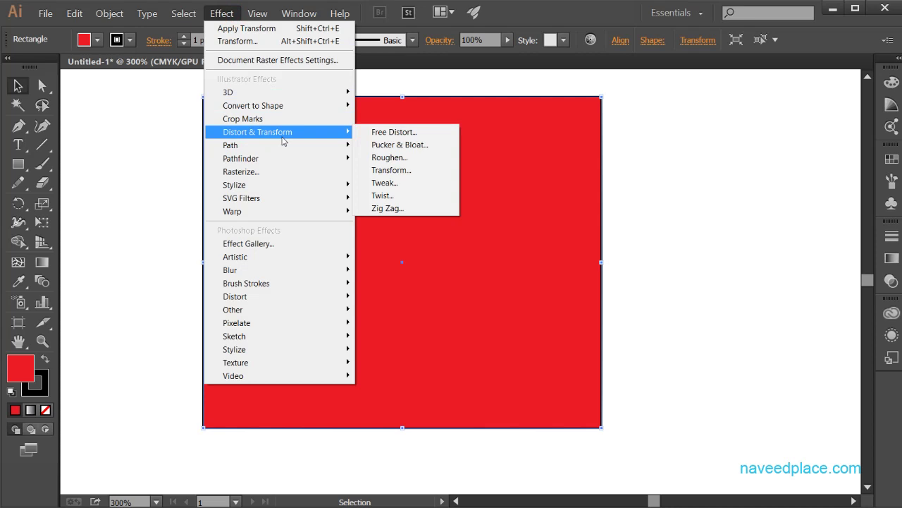
left_click(490, 229)
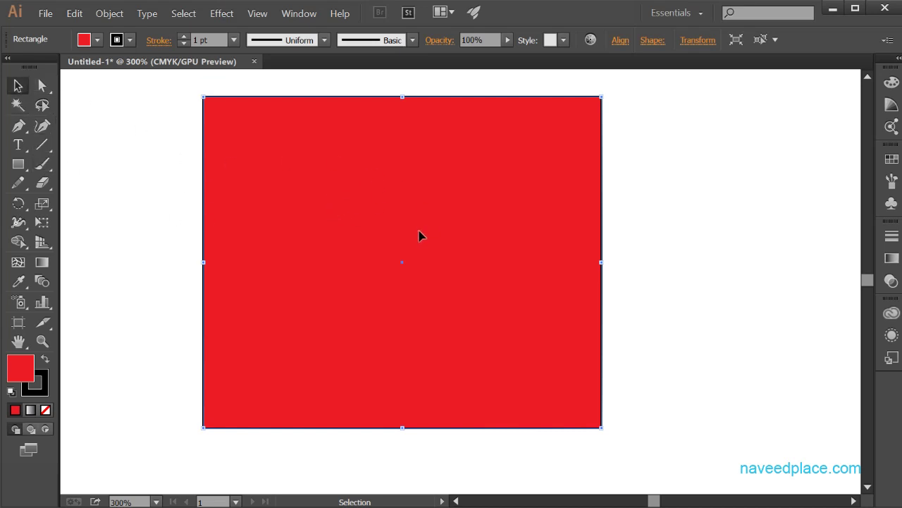
left_click(227, 13)
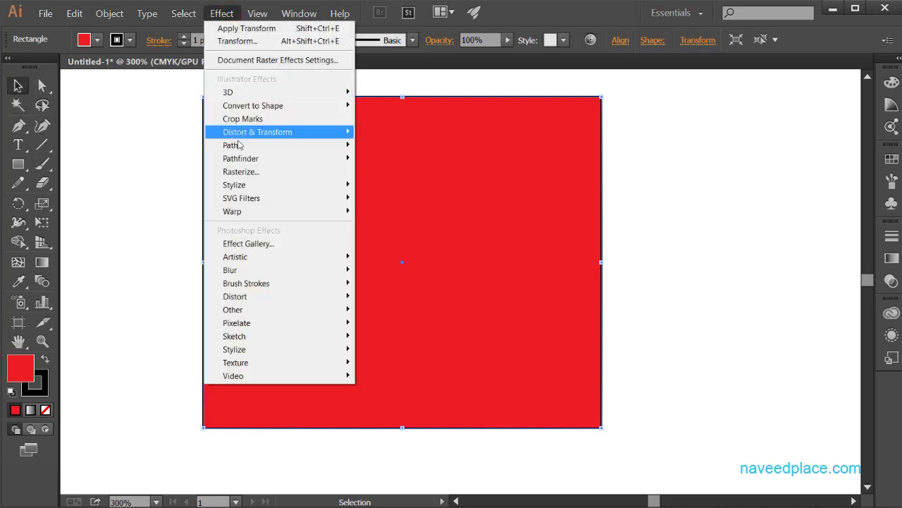
mouse_move(230, 134)
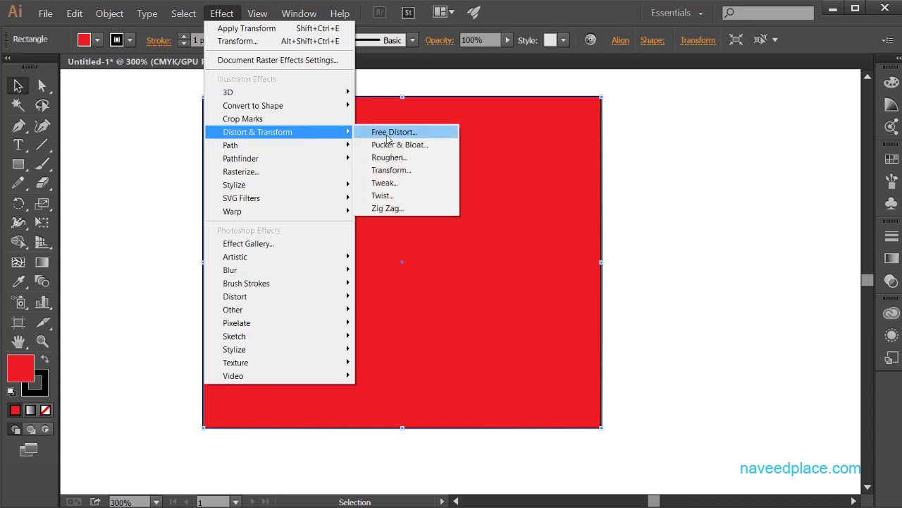
Apply Free Distort, dragging the corners to slant the rectangle into a parallelogram
left_click(402, 135)
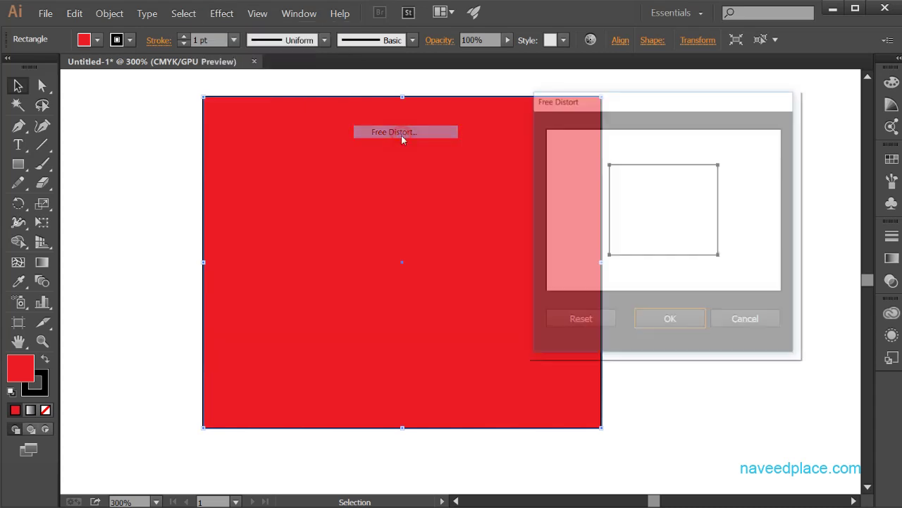
left_click_drag(605, 109, 677, 109)
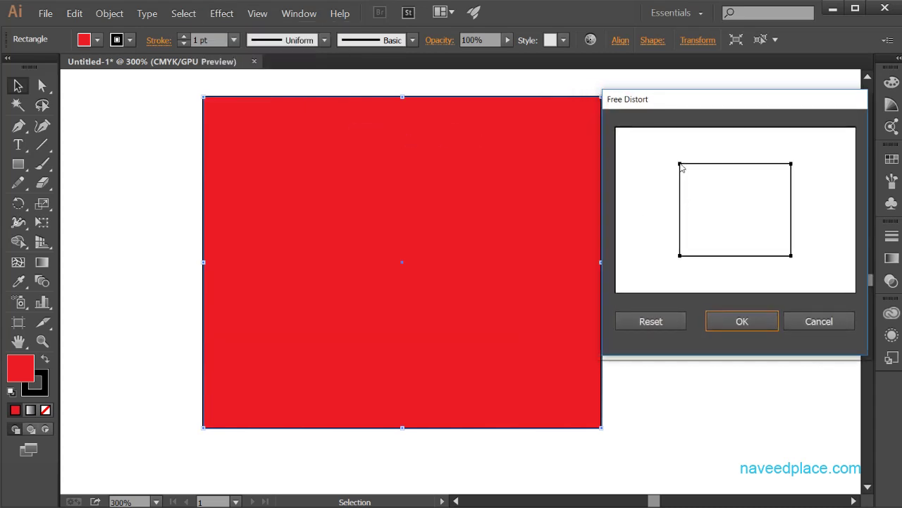
left_click_drag(680, 164, 703, 205)
left_click_drag(792, 256, 770, 212)
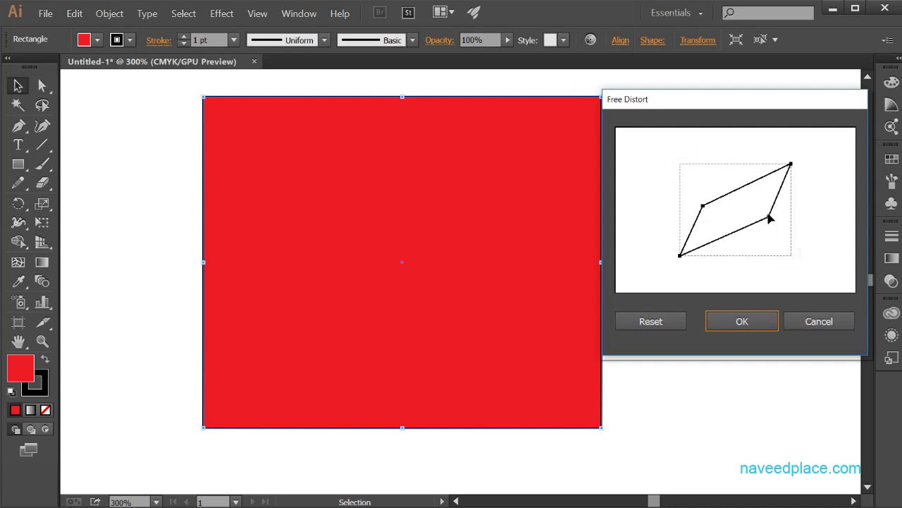
left_click_drag(681, 256, 695, 243)
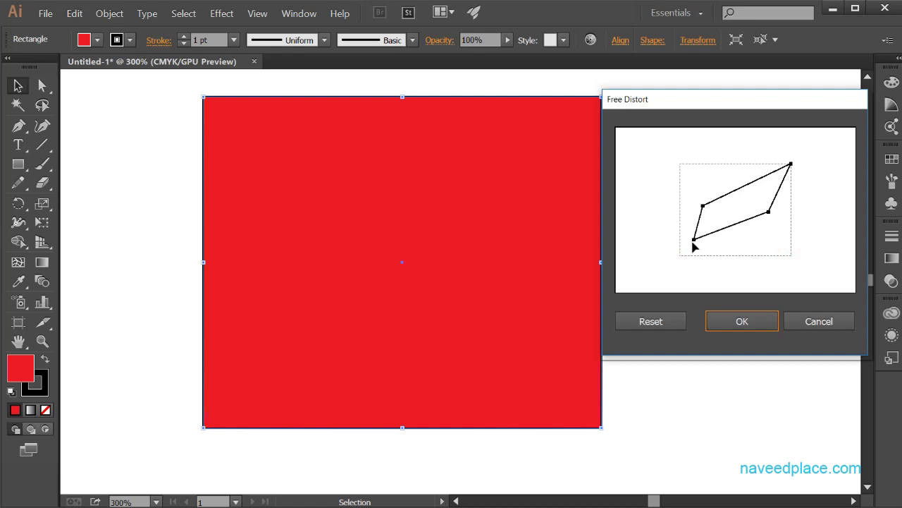
left_click_drag(791, 164, 769, 184)
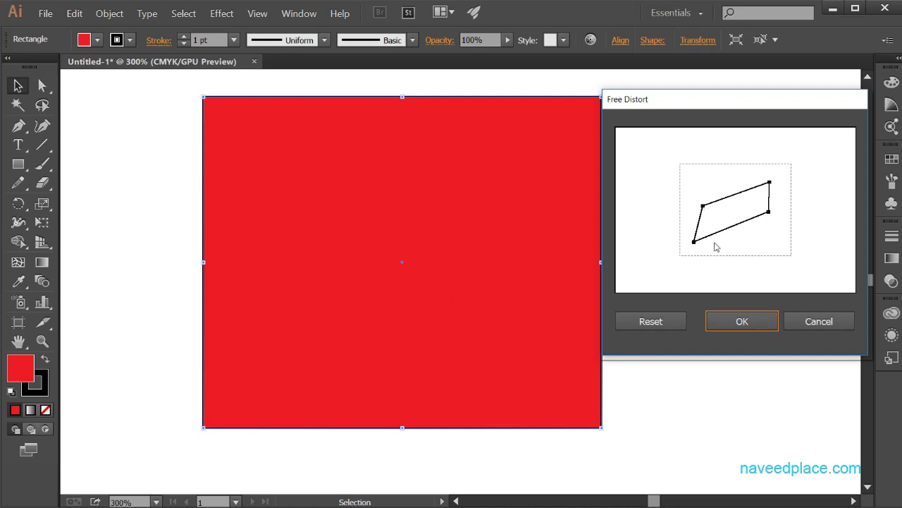
left_click(730, 326)
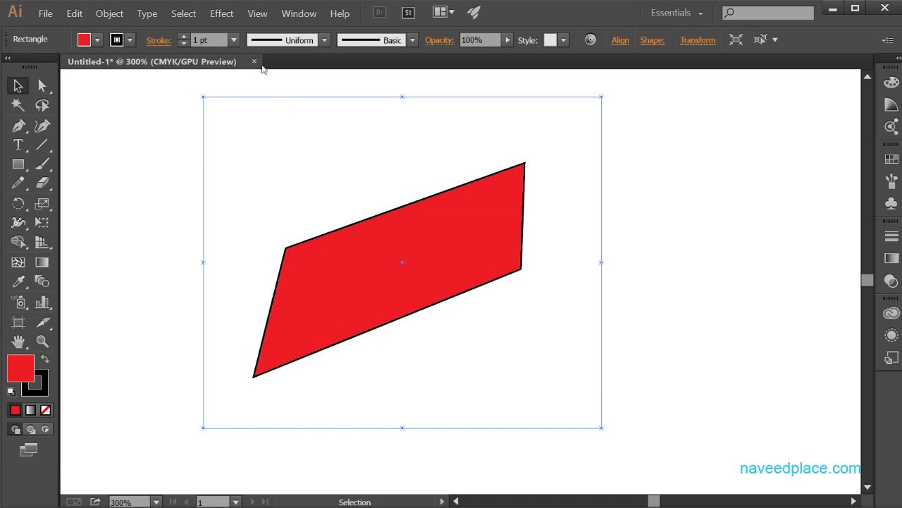
Deselect the shape and undo the Free Distort to restore the upright rectangle
left_click(224, 13)
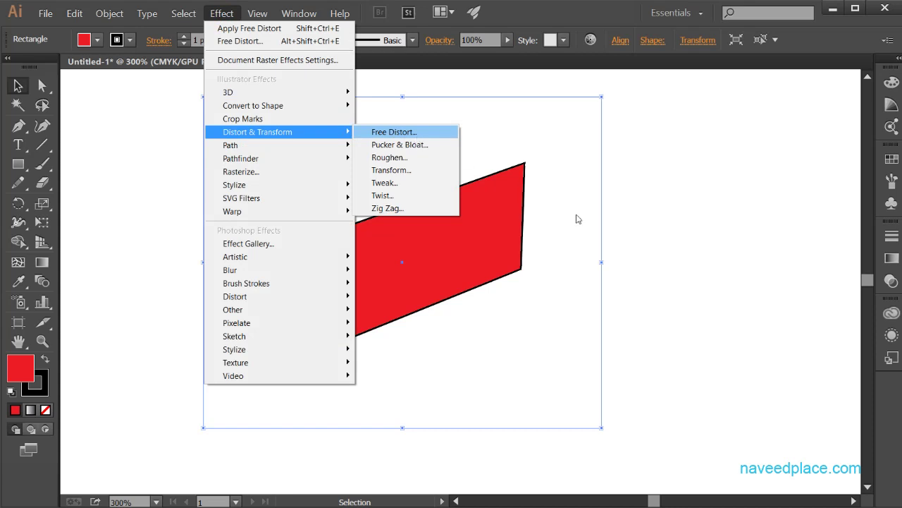
left_click(703, 226)
left_click(702, 227)
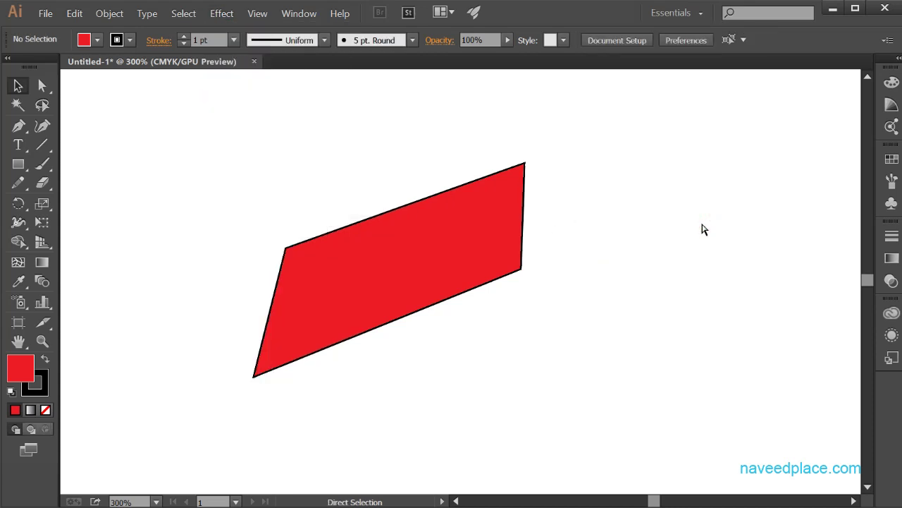
key("ctrl+z")
key("ctrl+z")
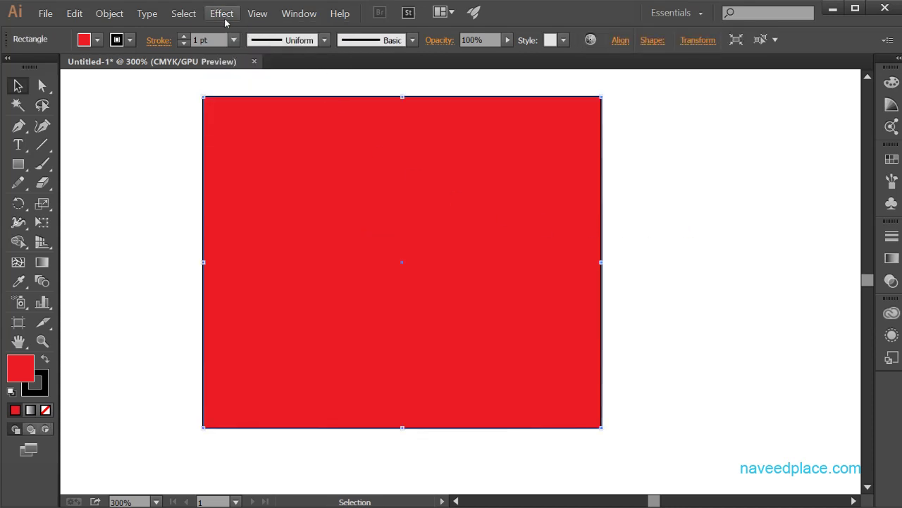
left_click(221, 14)
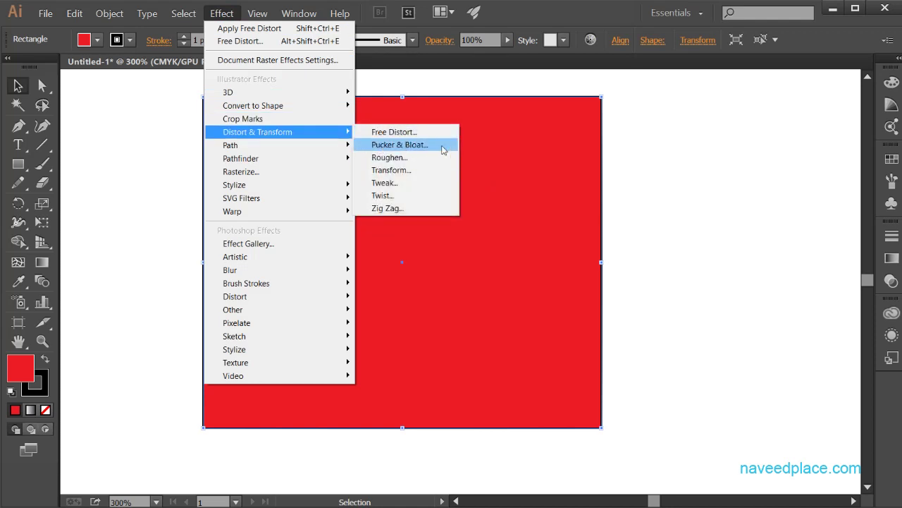
left_click(390, 146)
left_click_drag(621, 200, 671, 196)
left_click(608, 273)
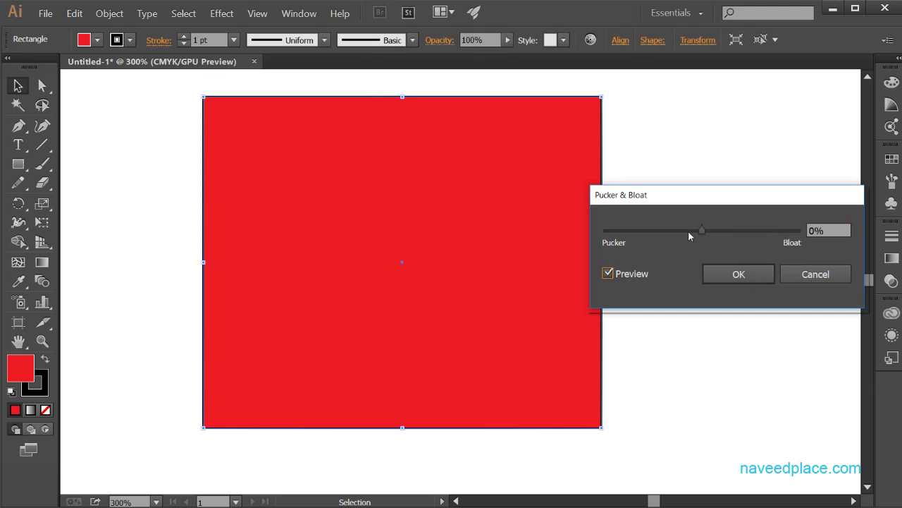
left_click_drag(702, 234, 777, 235)
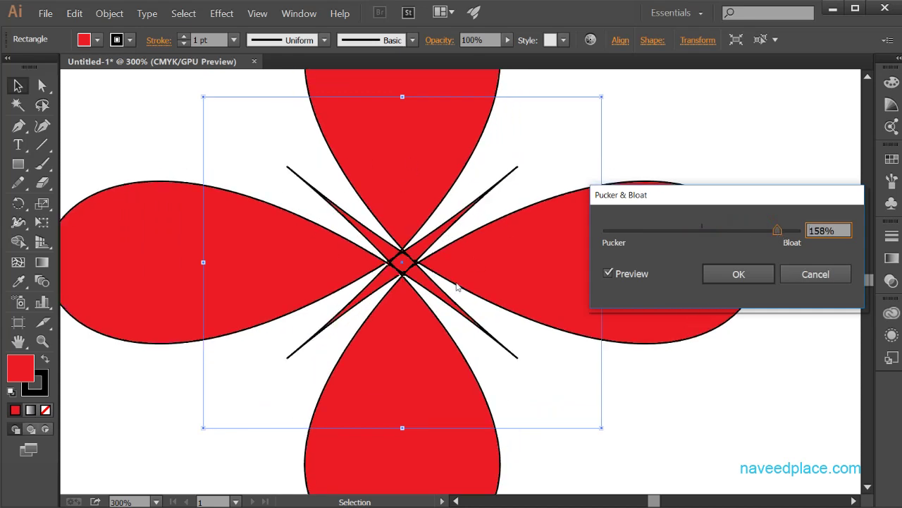
mouse_move(781, 233)
left_mouse_down()
mouse_move(664, 232)
mouse_move(780, 237)
left_mouse_up()
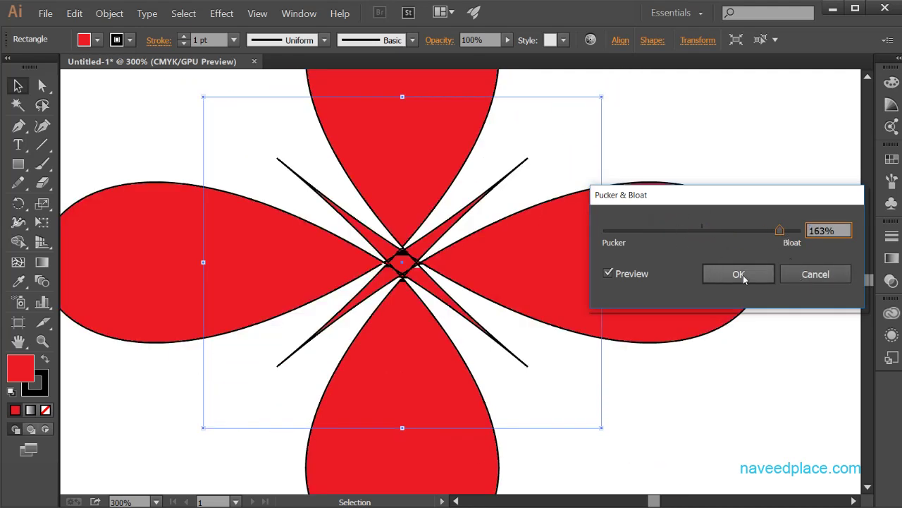
left_click(815, 274)
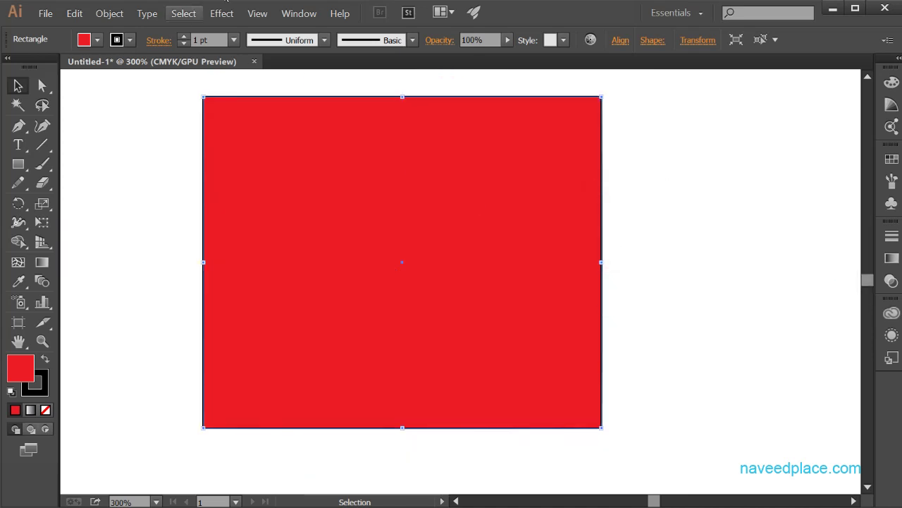
Open Roughen and preview it on the rectangle at size 5, with the dialog moved aside
left_click(228, 17)
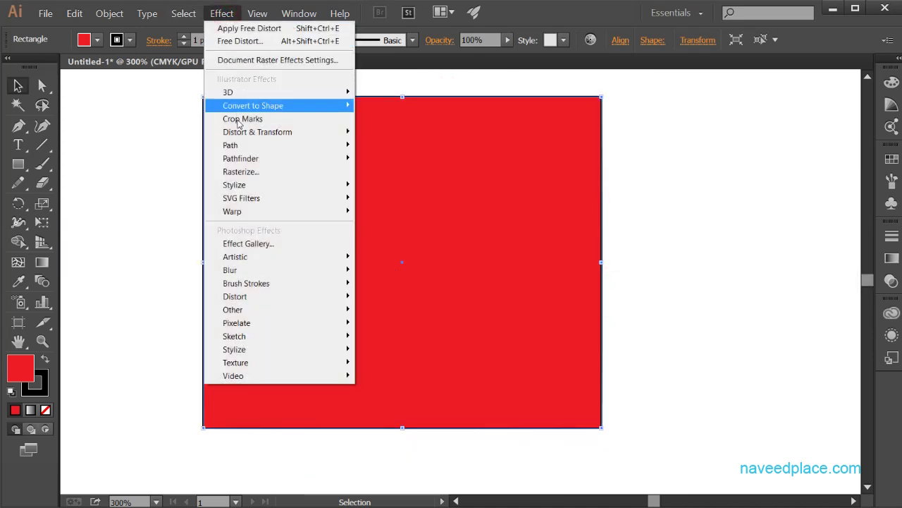
mouse_move(335, 136)
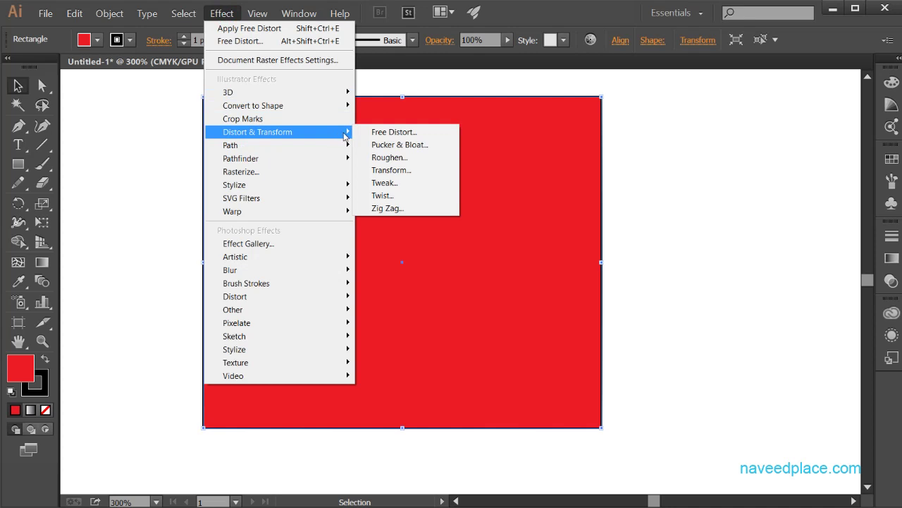
left_click(397, 162)
left_click_drag(617, 158, 701, 165)
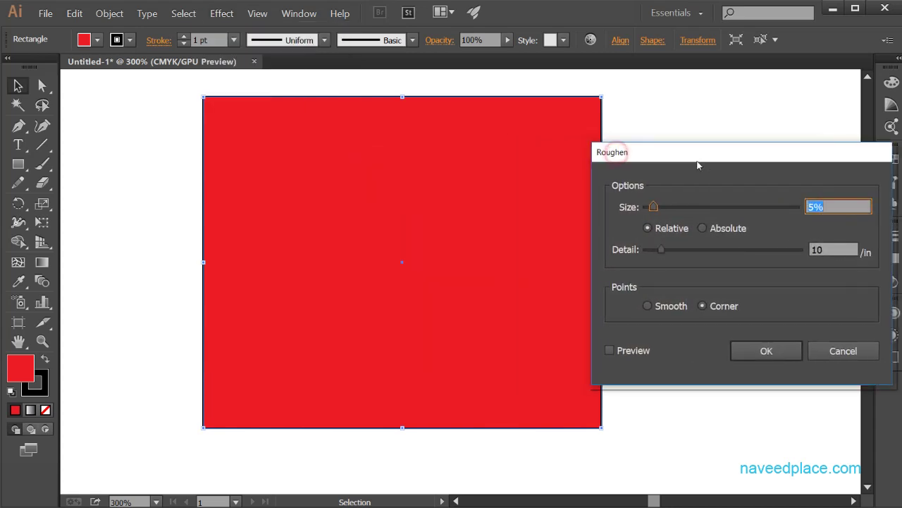
left_click(609, 351)
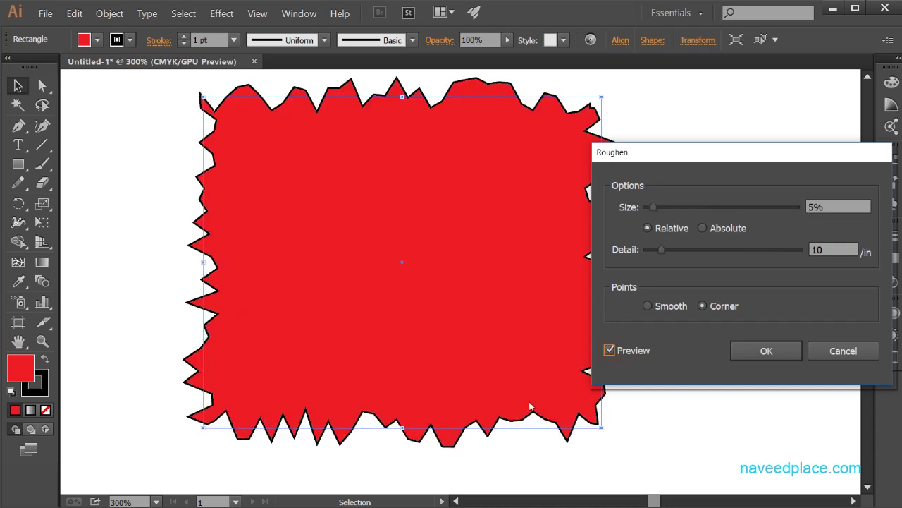
left_click_drag(659, 160, 693, 161)
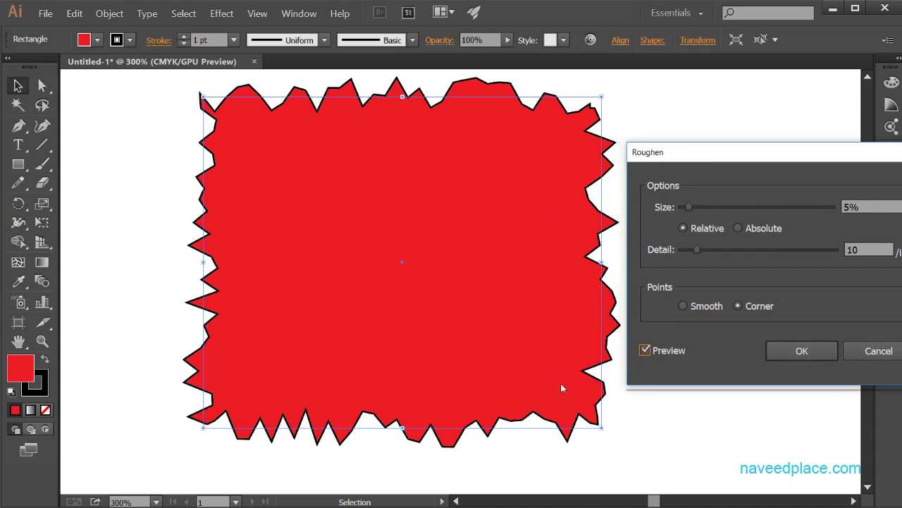
mouse_move(693, 208)
left_mouse_down()
mouse_move(744, 207)
mouse_move(688, 208)
left_mouse_up()
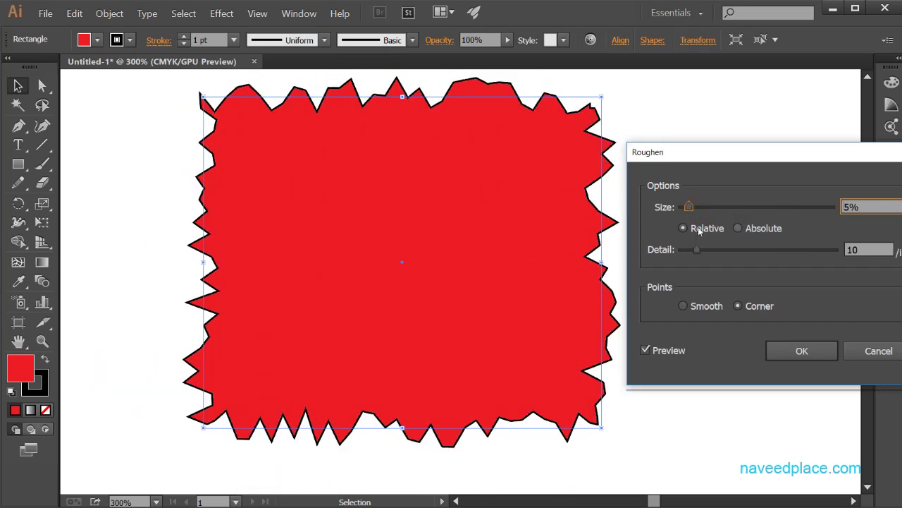
left_click_drag(718, 153, 695, 151)
Try Roughen in Absolute then Relative, setting size 2% and detail 37/in
left_click(836, 207)
left_click(743, 227)
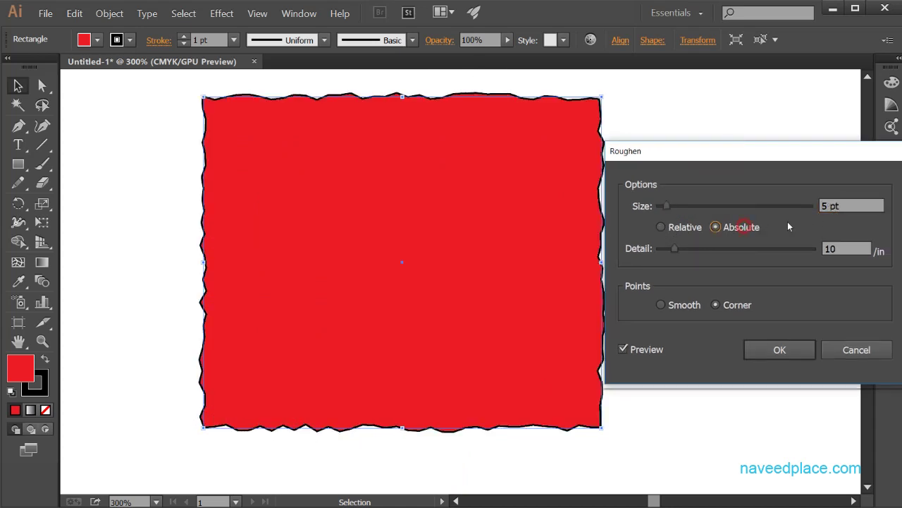
left_click(675, 227)
mouse_move(666, 206)
left_mouse_down()
mouse_move(659, 207)
mouse_move(684, 212)
mouse_move(663, 206)
left_mouse_up()
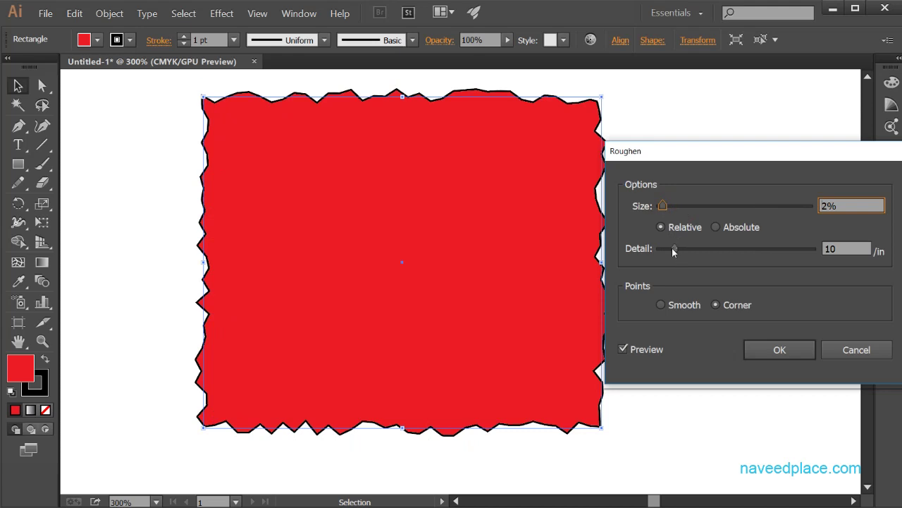
left_click_drag(677, 252, 715, 248)
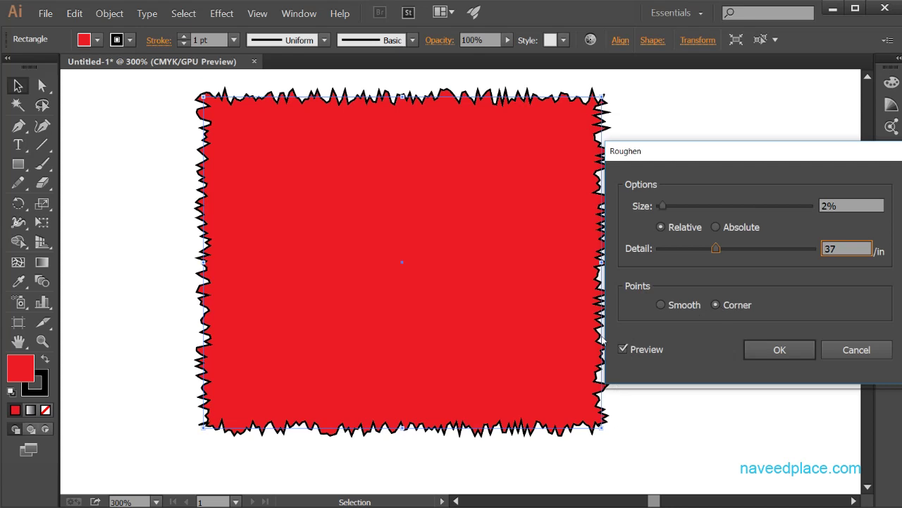
Switch Roughen to Smooth points, then cancel the effect
left_click(668, 306)
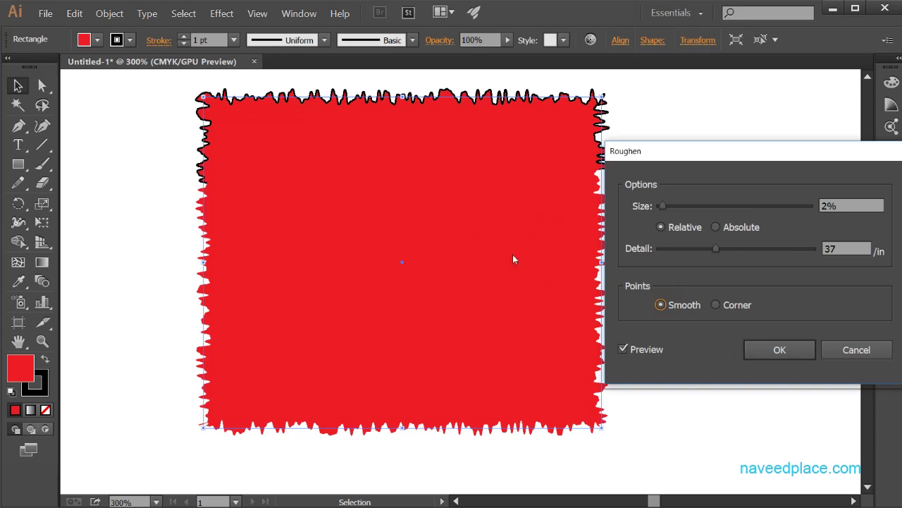
left_click(850, 350)
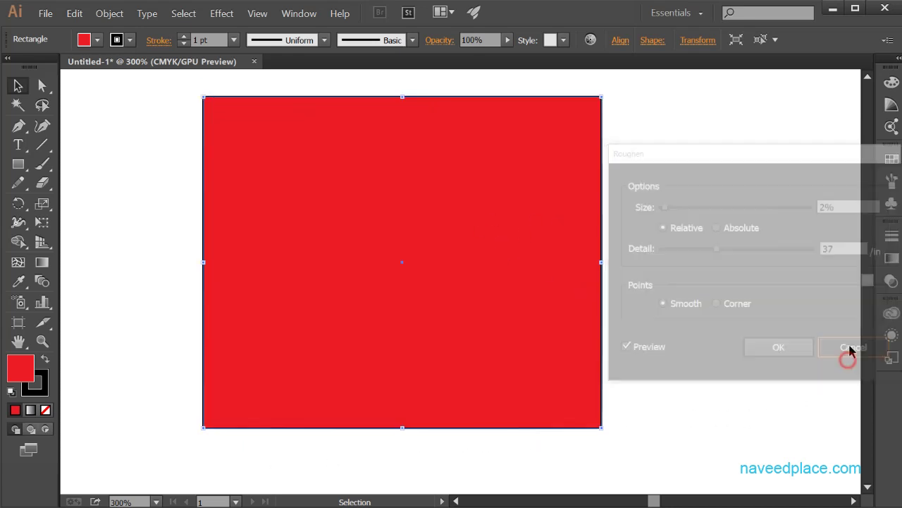
left_click(222, 14)
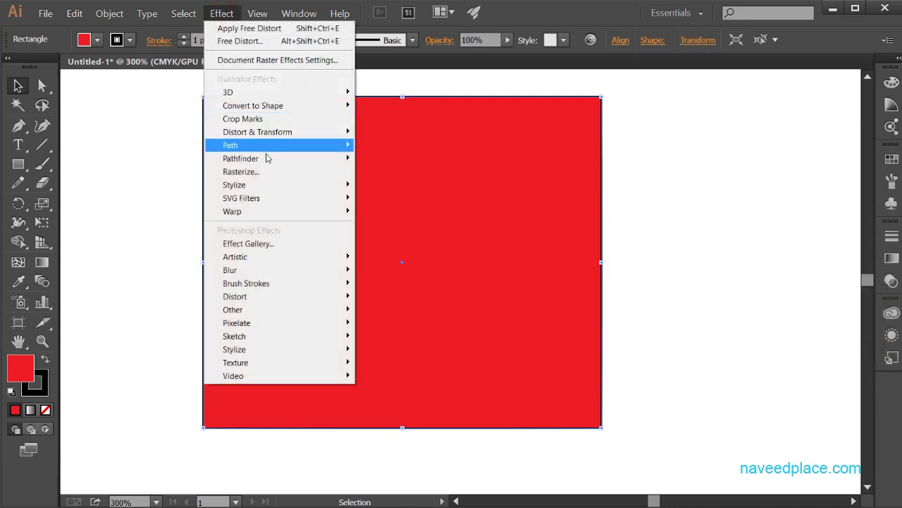
mouse_move(296, 134)
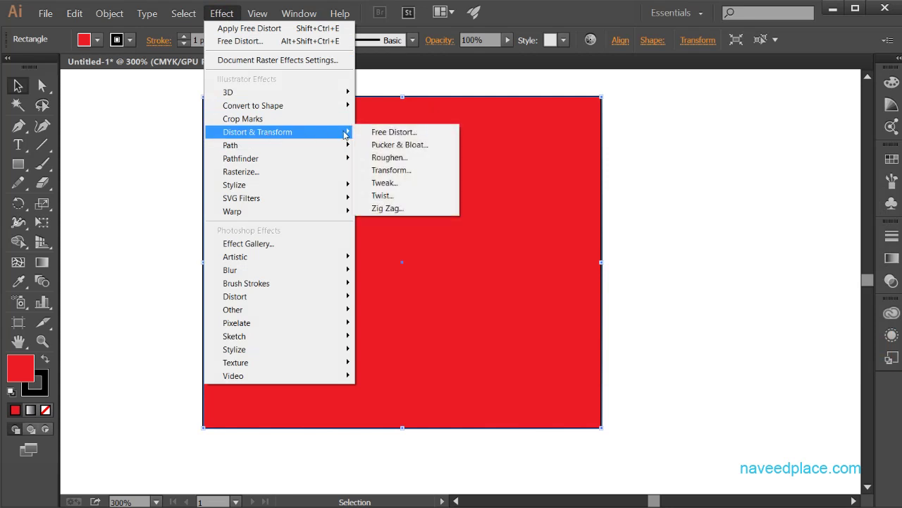
left_click(396, 172)
left_click_drag(653, 53, 682, 50)
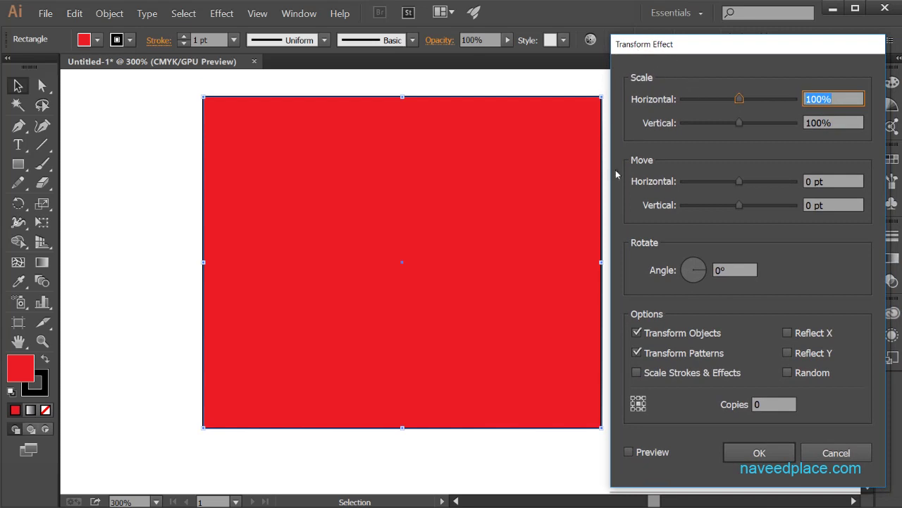
left_click(630, 452)
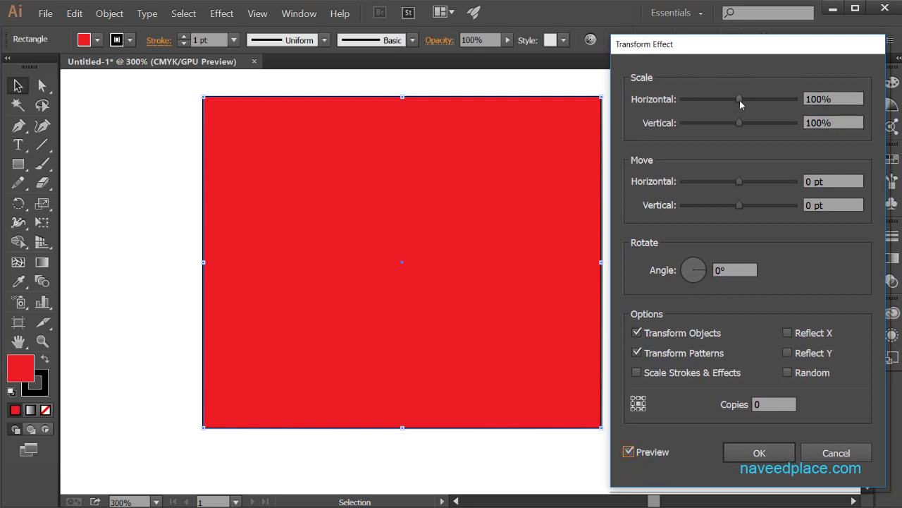
left_click_drag(741, 99, 720, 122)
left_click_drag(740, 182, 709, 181)
mouse_move(746, 207)
left_mouse_down()
mouse_move(761, 204)
mouse_move(740, 205)
left_mouse_up()
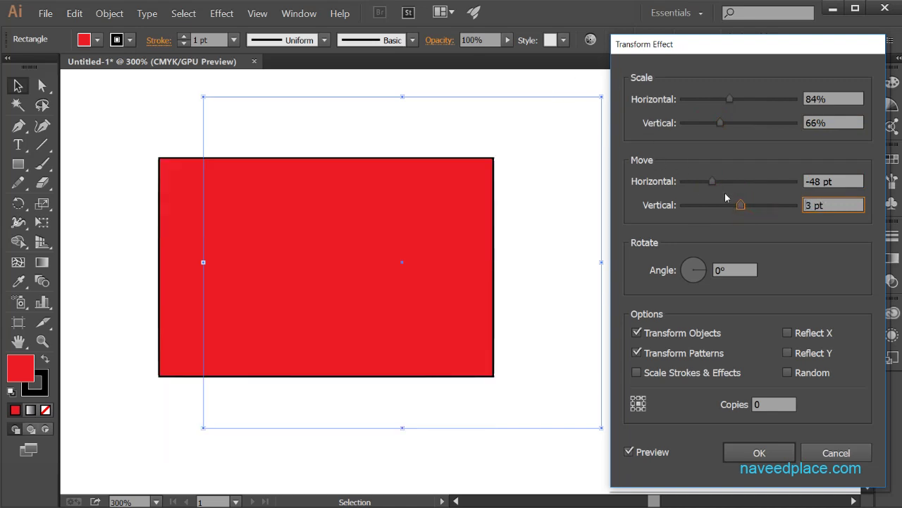
left_click_drag(702, 272, 696, 259)
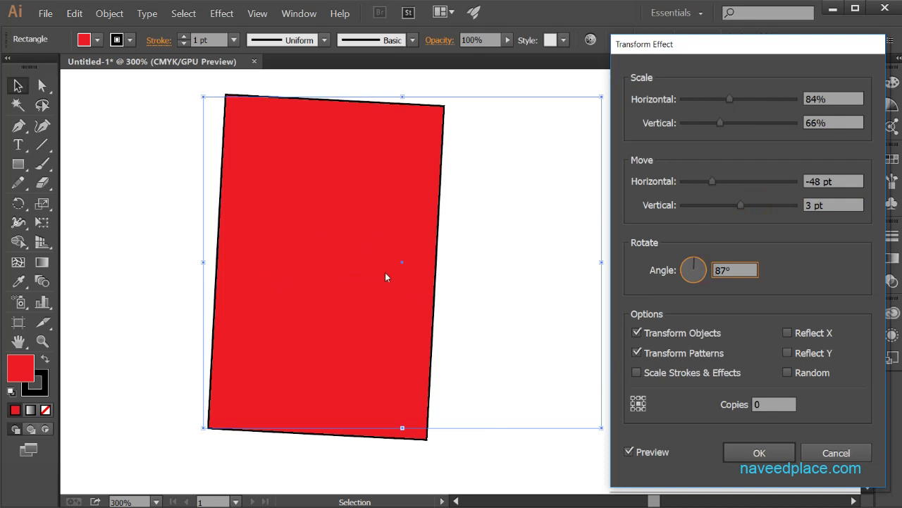
left_click(768, 403)
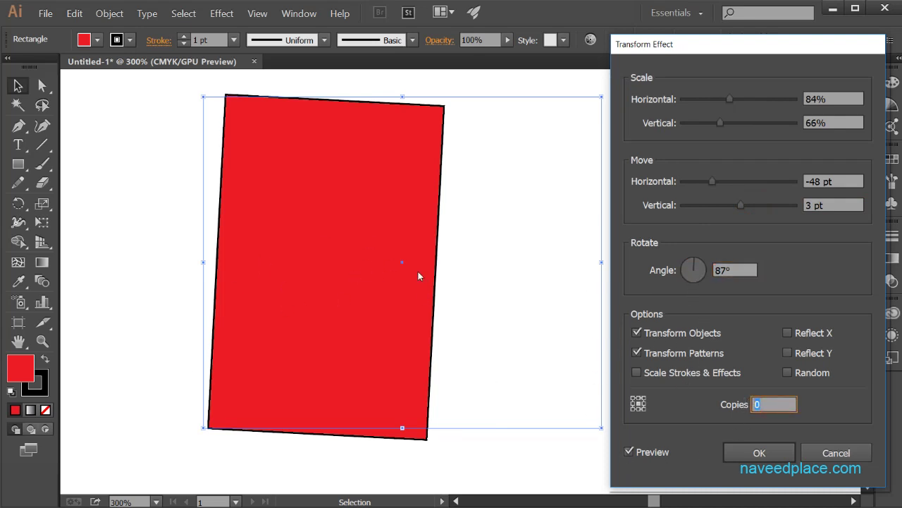
type("2")
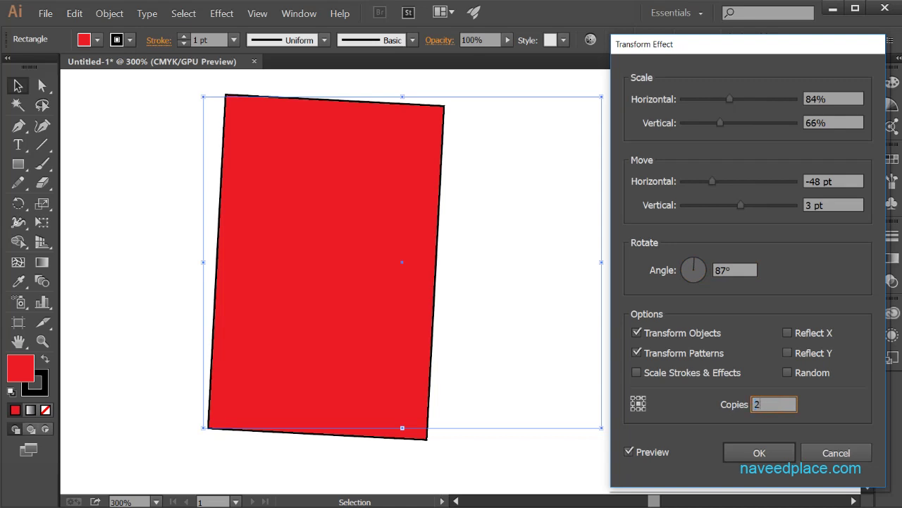
left_click(759, 455)
left_click_drag(419, 221, 611, 221)
left_click_drag(467, 230, 341, 231)
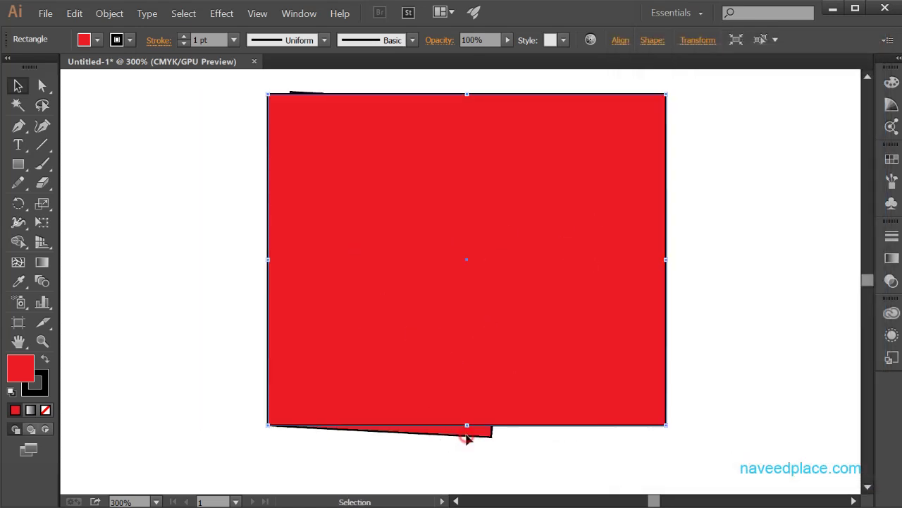
key("ctrl+z")
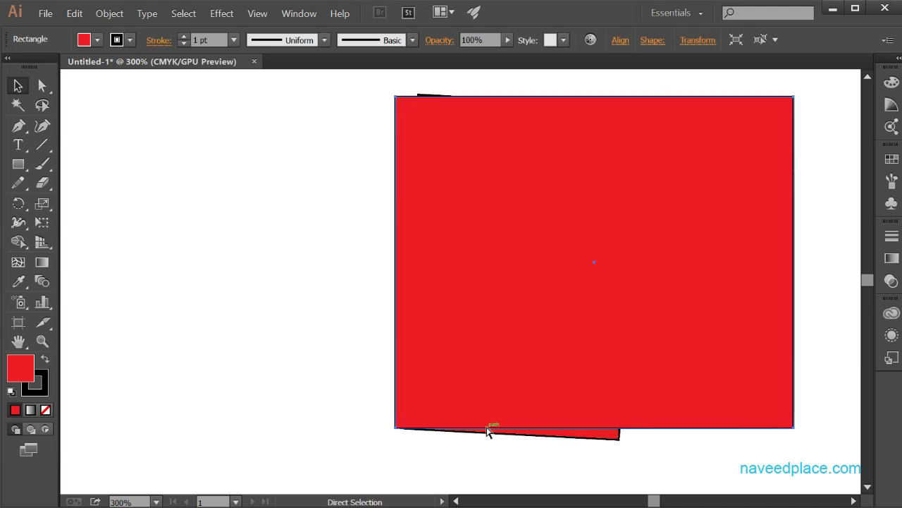
key("ctrl+z")
key("ctrl+z")
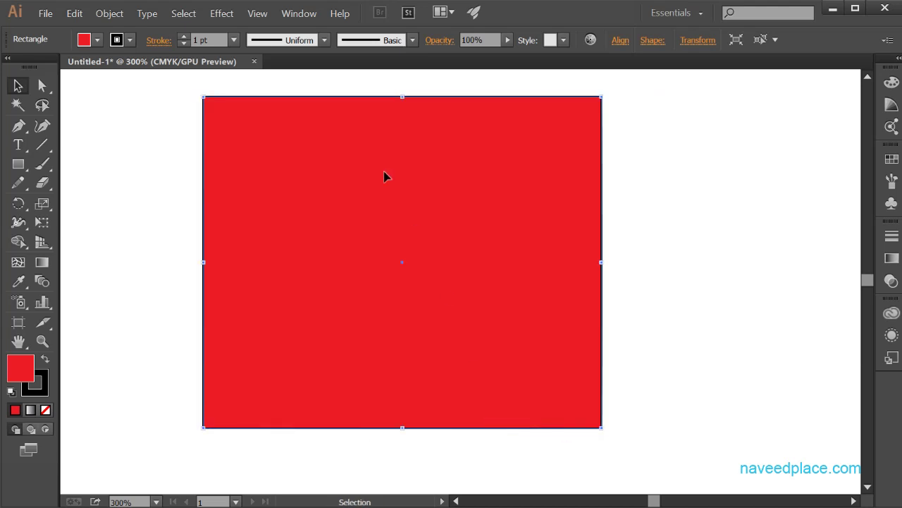
left_click(220, 14)
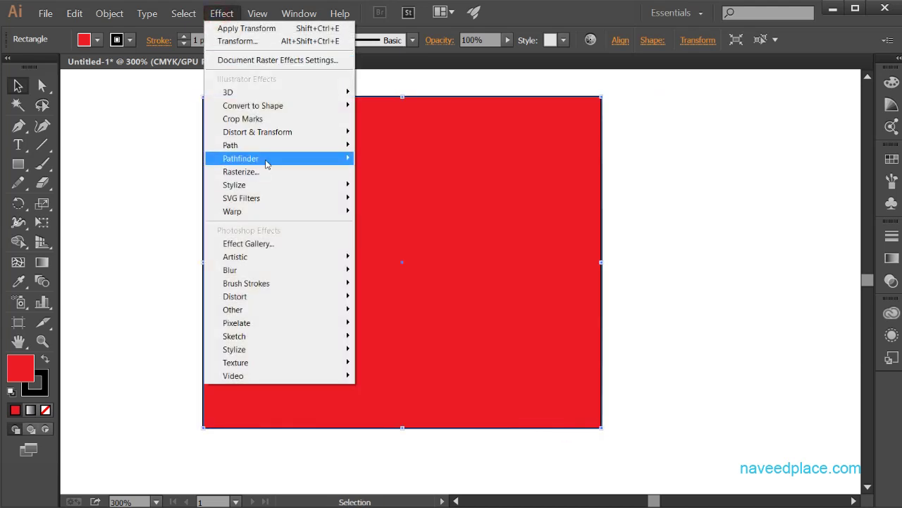
mouse_move(286, 131)
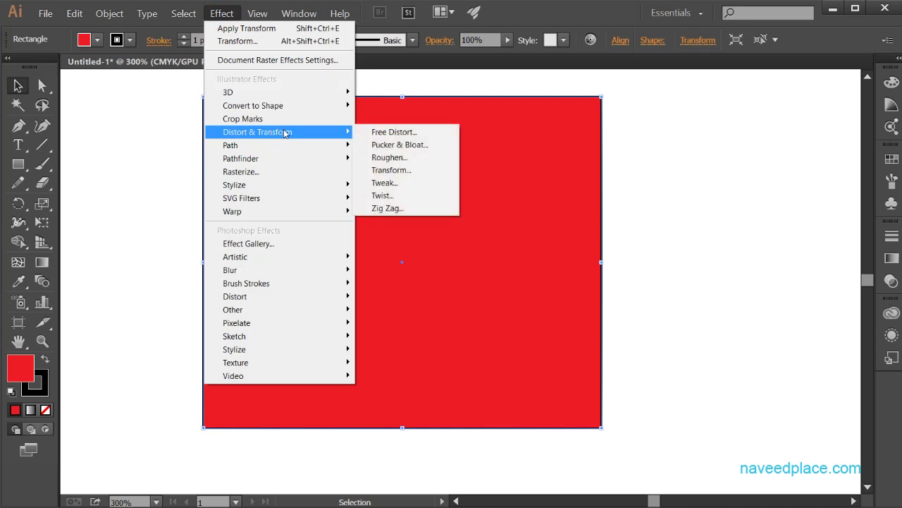
left_click(397, 185)
left_click_drag(677, 133, 662, 136)
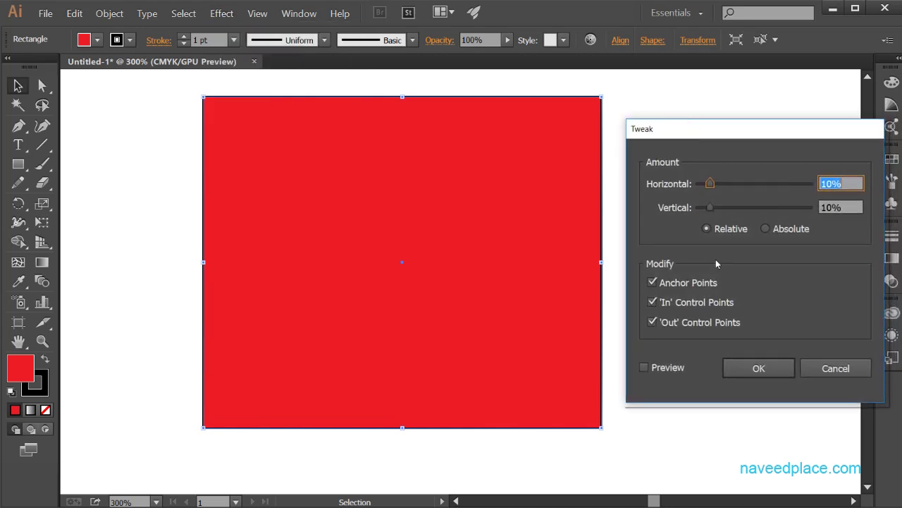
left_click(645, 367)
left_click_drag(714, 183, 782, 184)
left_click(711, 207)
left_click_drag(749, 209, 714, 208)
left_click_drag(789, 183, 714, 188)
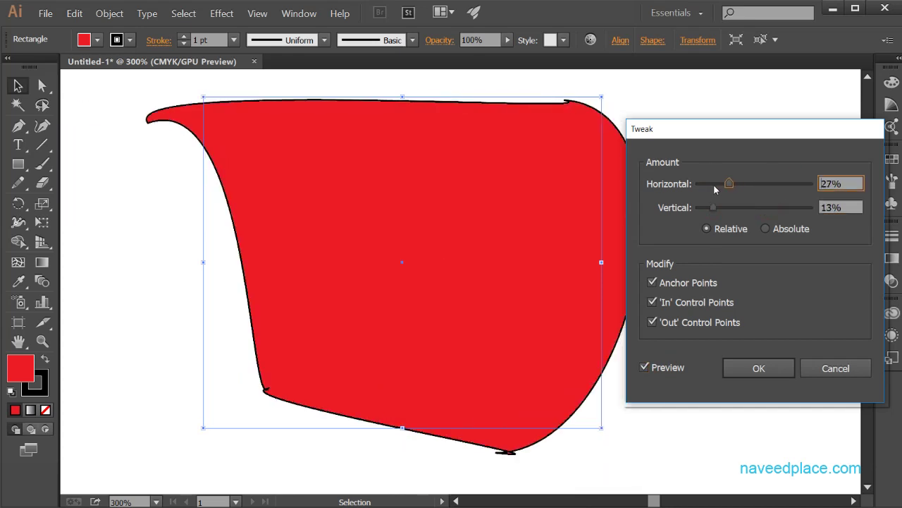
left_click(848, 374)
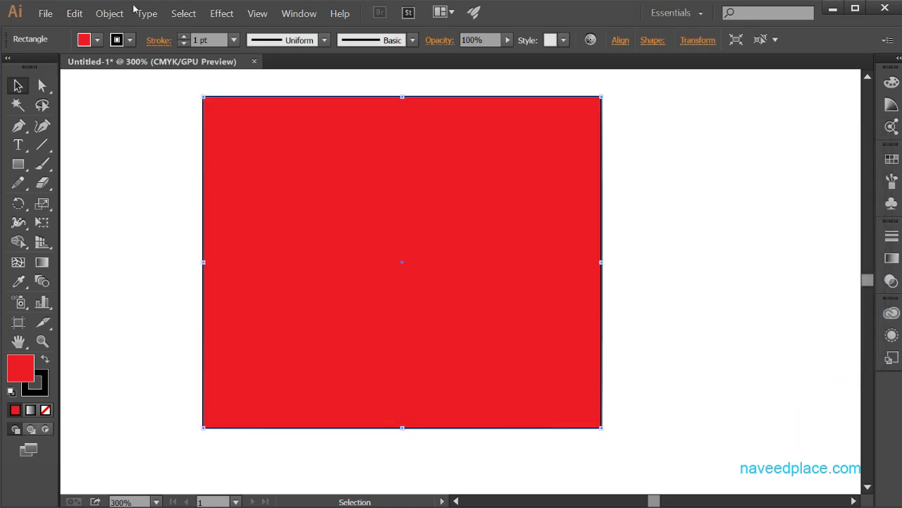
left_click(221, 13)
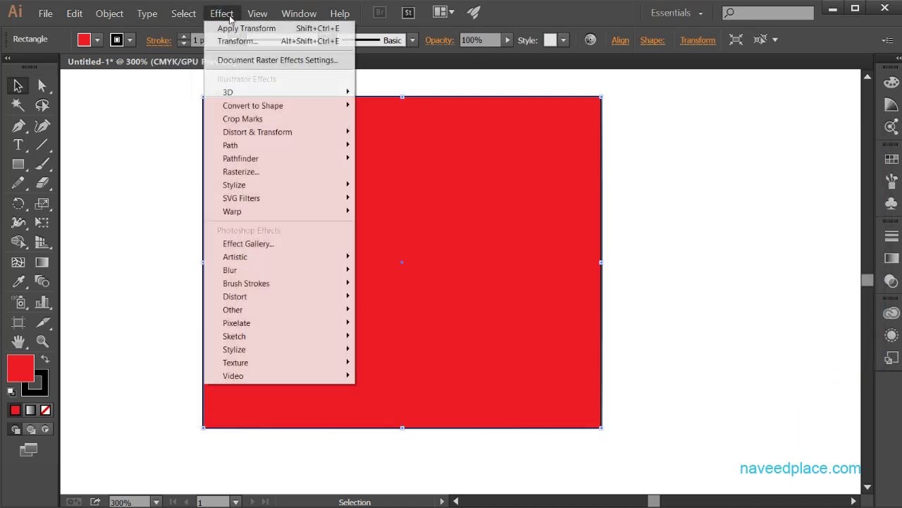
mouse_move(310, 132)
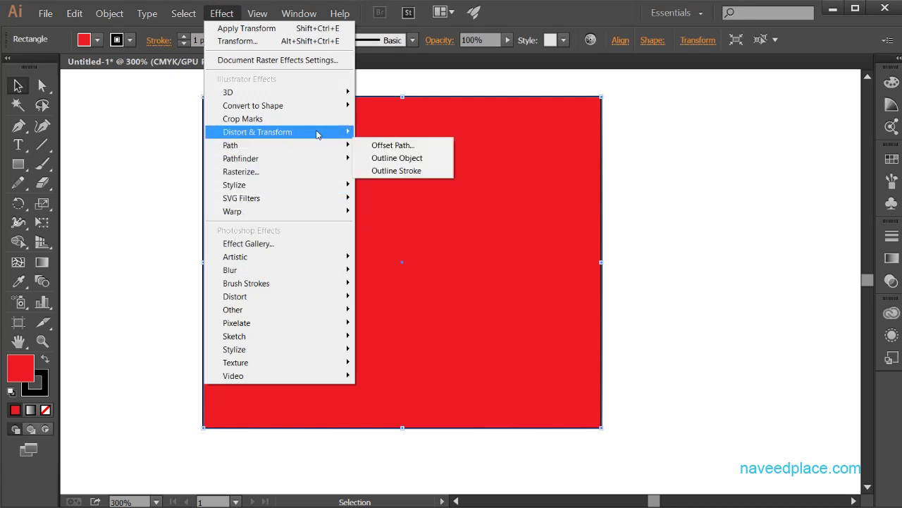
left_click(382, 196)
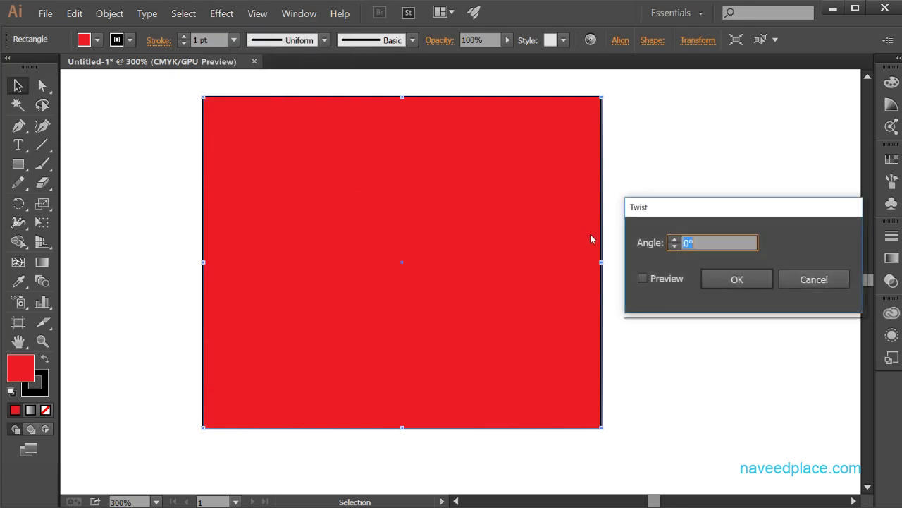
left_click(643, 278)
left_click(675, 240)
left_click(675, 240)
left_click(675, 240)
left_click(674, 239)
left_click(674, 239)
left_click(674, 239)
left_click(675, 239)
left_click(675, 240)
left_click(675, 241)
left_click(675, 241)
left_click(674, 241)
left_click(675, 240)
left_click(674, 241)
left_click(675, 241)
left_click(675, 240)
left_click(674, 240)
left_click(675, 241)
left_click(675, 240)
left_click(675, 241)
left_click(675, 241)
left_click(675, 241)
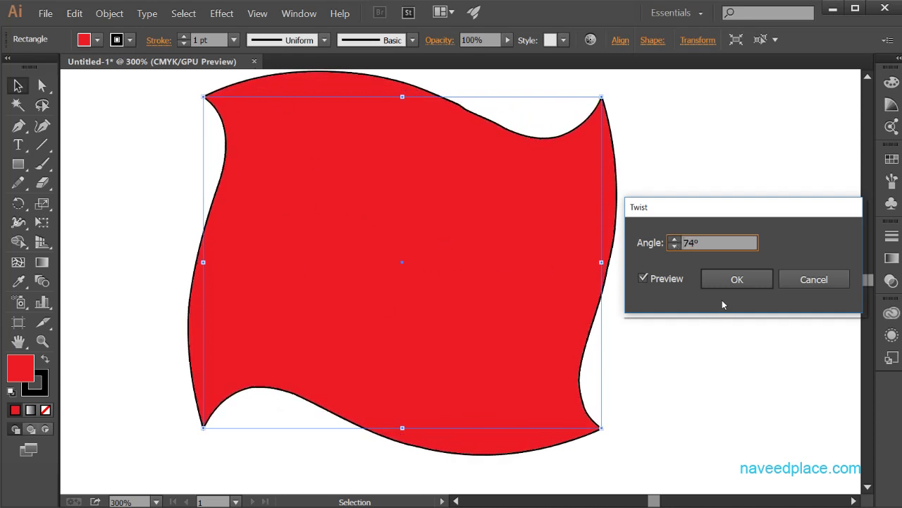
left_click(811, 279)
left_click(221, 13)
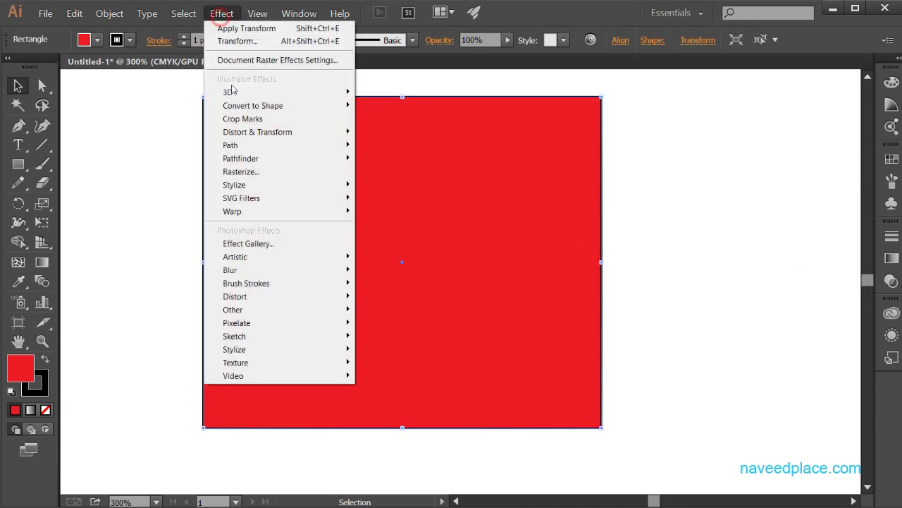
mouse_move(260, 133)
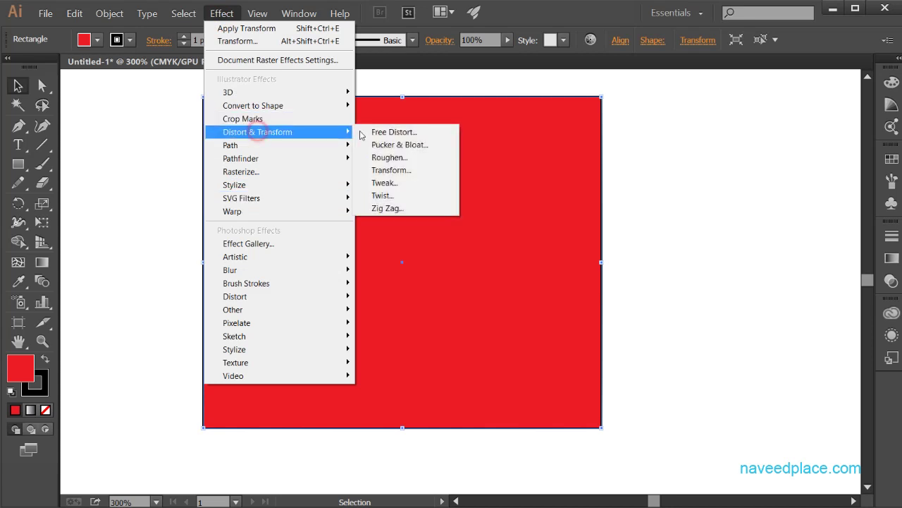
left_click(418, 207)
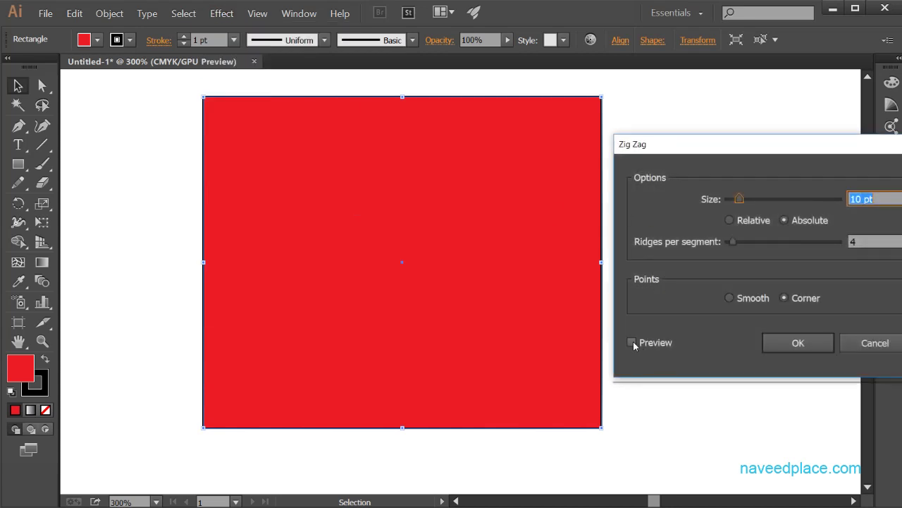
left_click(632, 343)
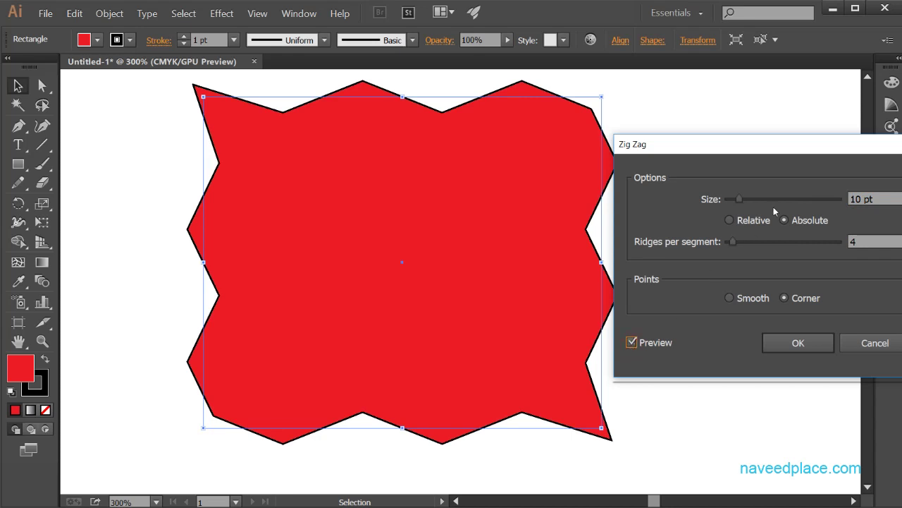
mouse_move(739, 201)
left_mouse_down()
mouse_move(769, 200)
mouse_move(741, 201)
left_mouse_up()
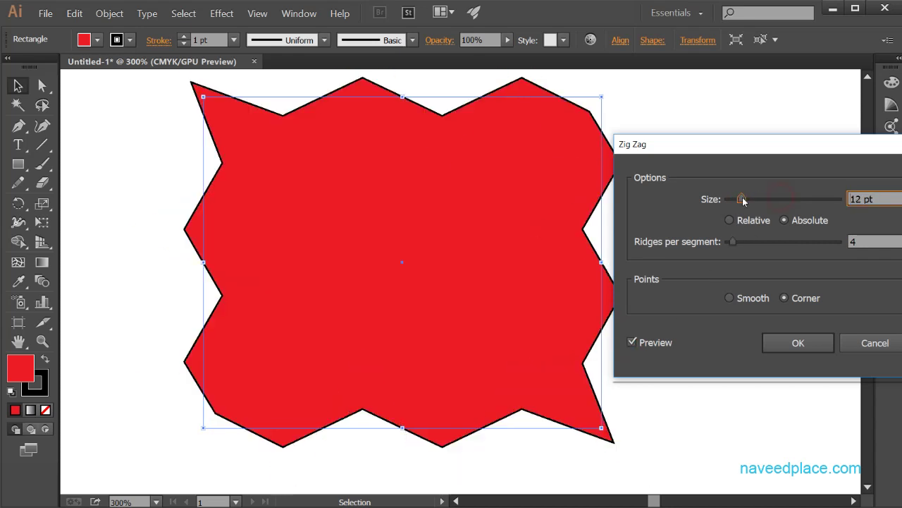
left_click_drag(726, 242, 770, 241)
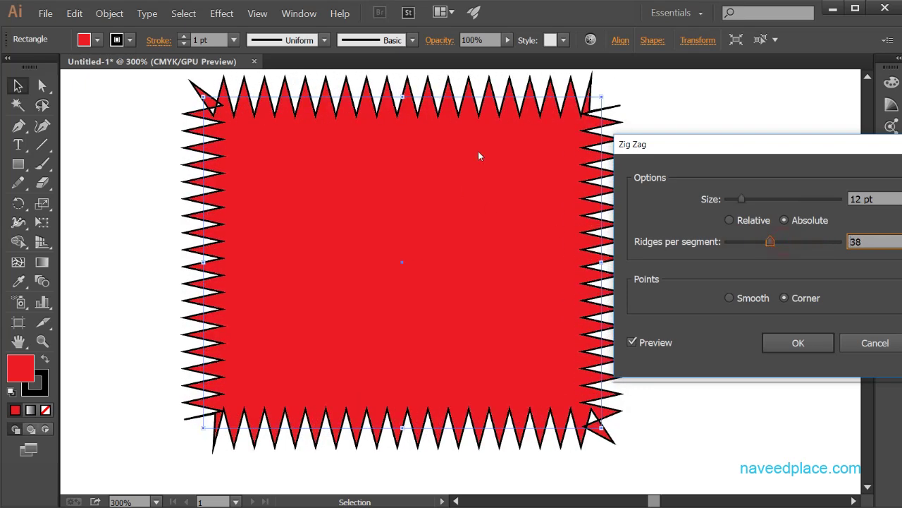
left_click(745, 297)
left_click(783, 299)
left_click(740, 299)
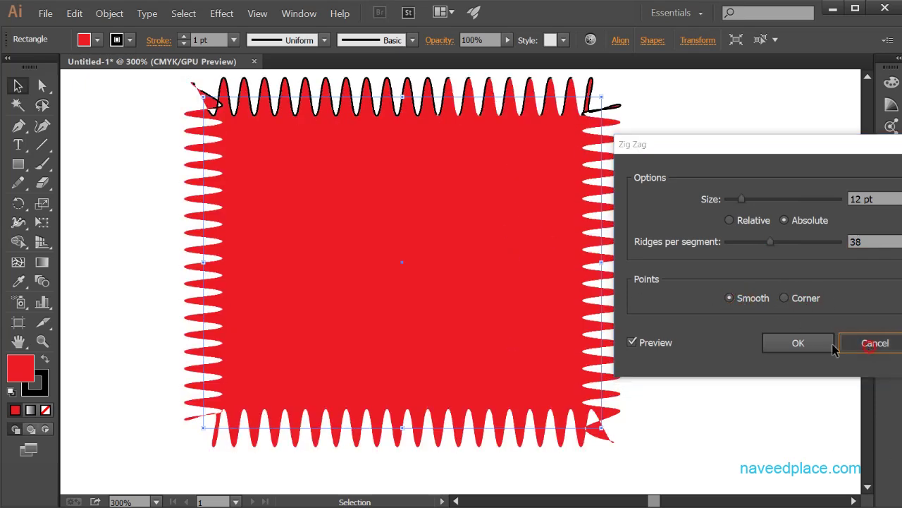
left_click(874, 344)
left_click(216, 14)
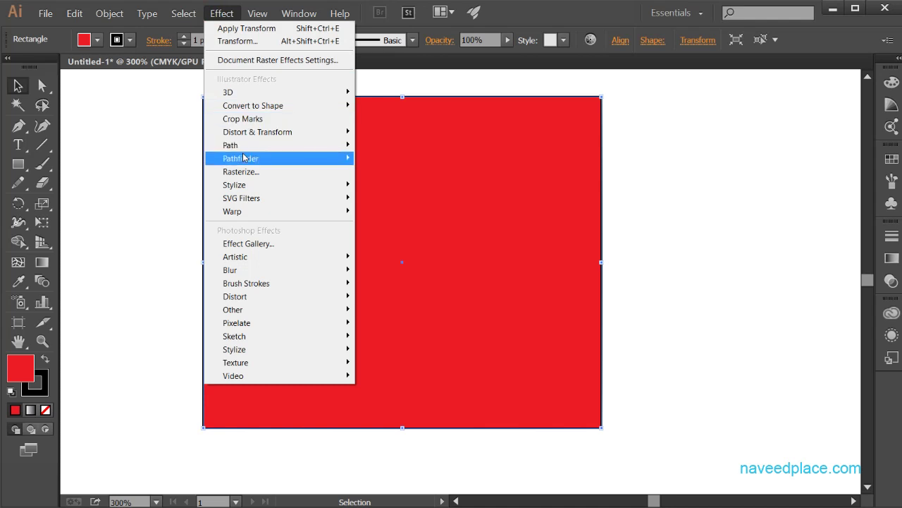
Show the Distort & Transform submenu from the open Effect menu
mouse_move(259, 134)
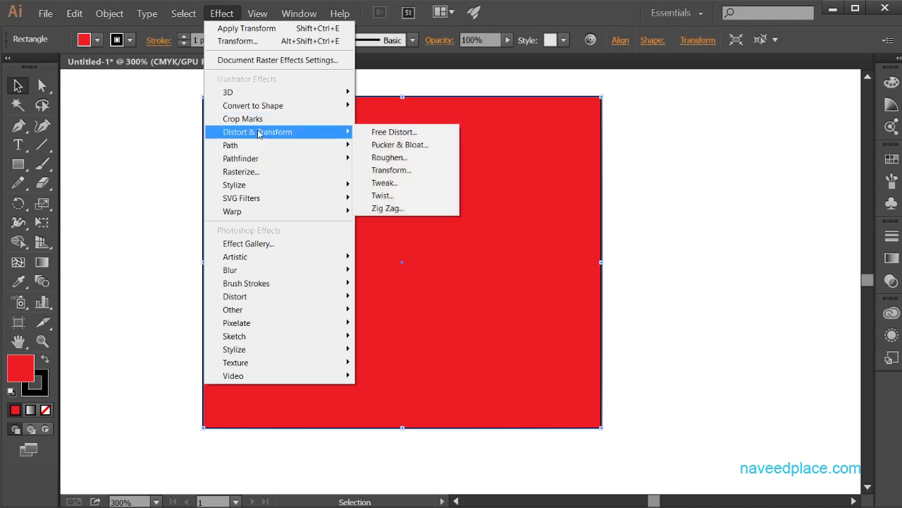